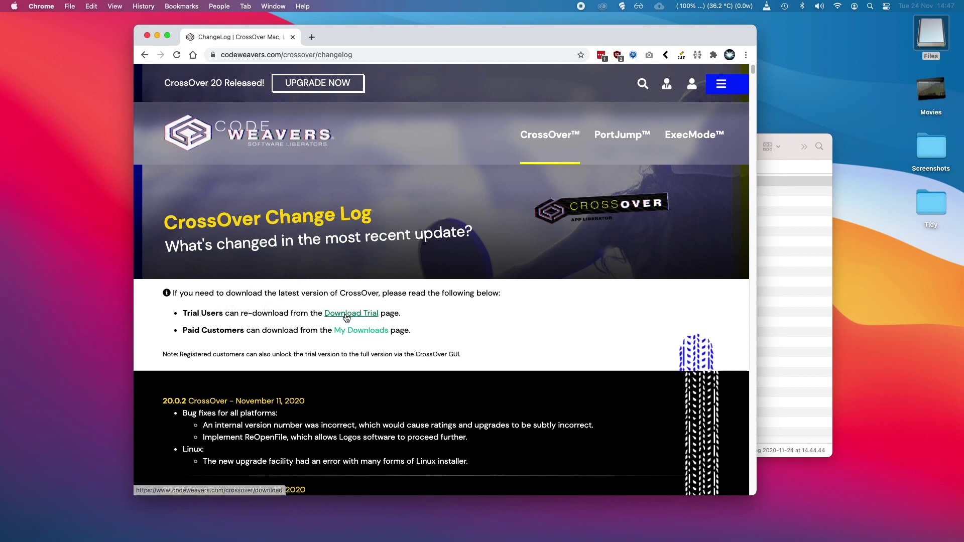
Download the CrossOver Mac 20.0.2 trial from CodeWeavers, saving crossover-20.0.2.zip to Downloads.
click(348, 316)
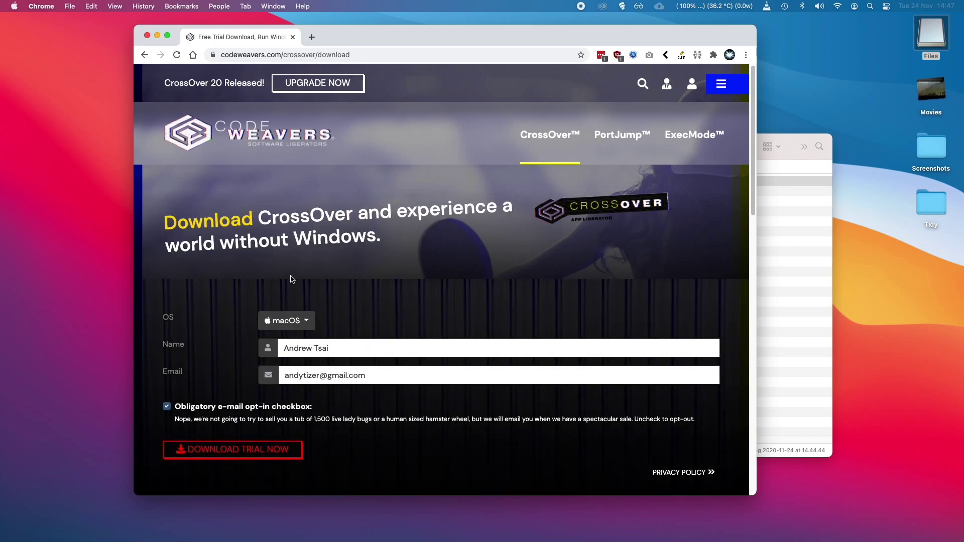
click(269, 451)
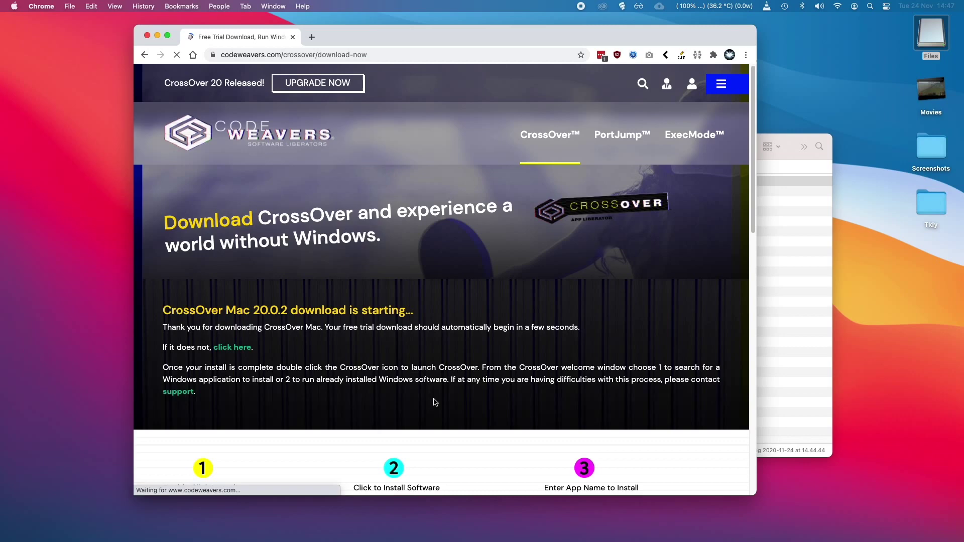
scroll(457, 375, down, 4)
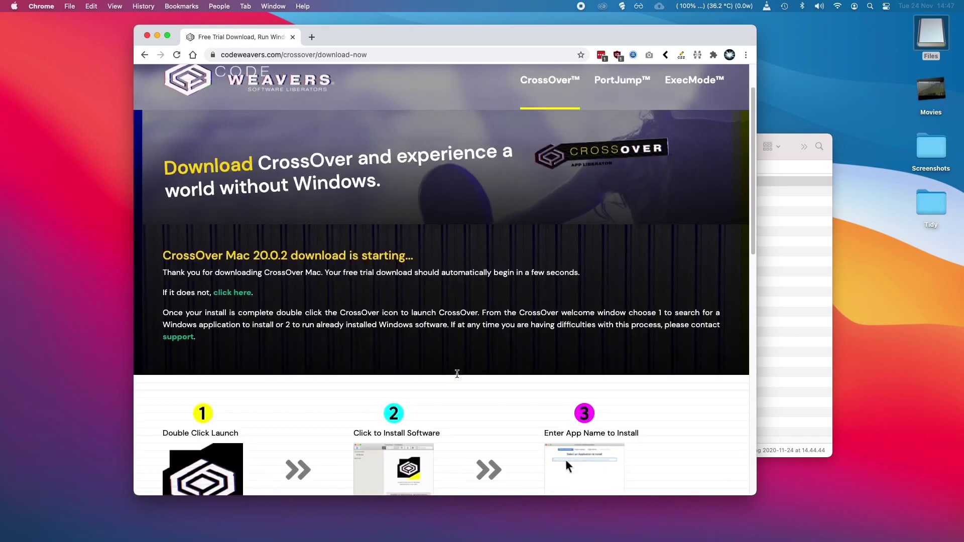
scroll(457, 375, down, 2)
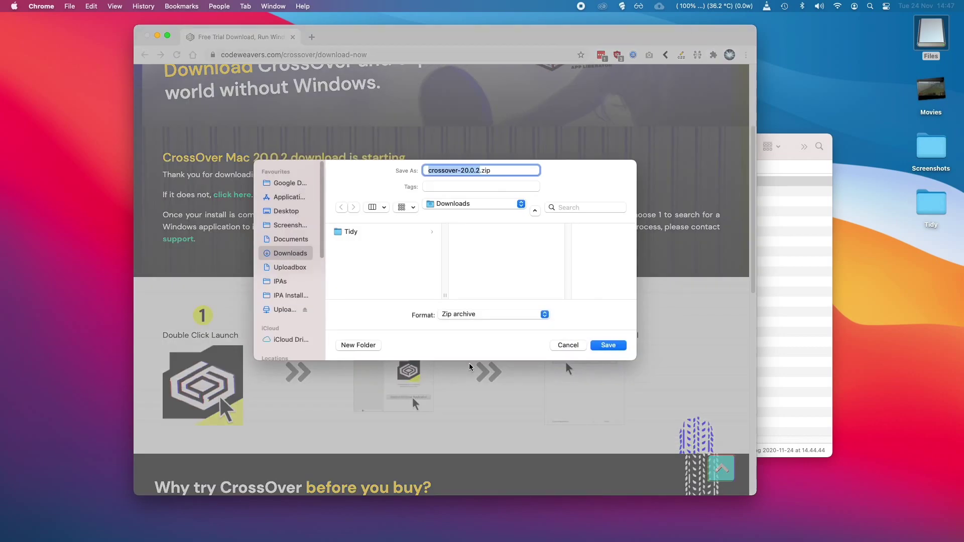
click(610, 345)
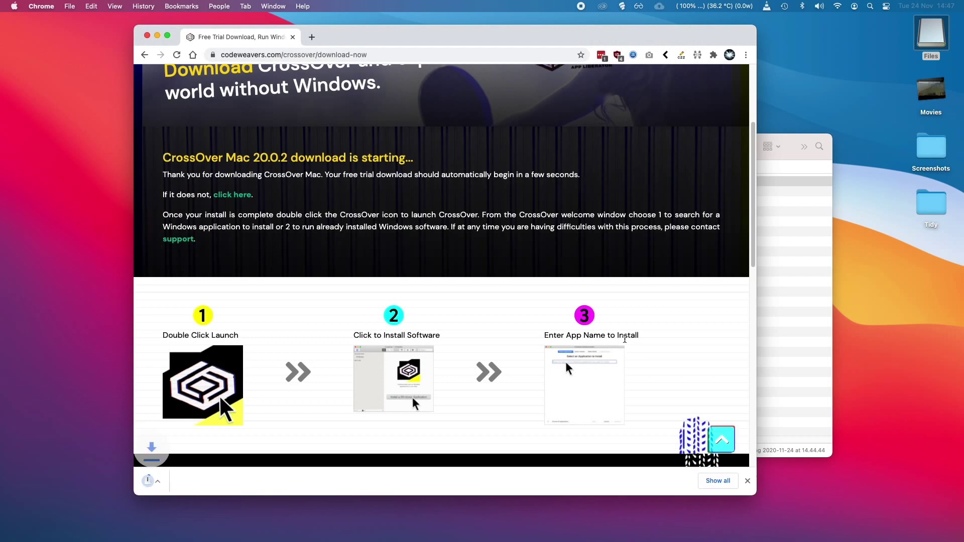
click(788, 289)
Unzip crossover-20.0.2.zip in Downloads and drag the CrossOver app into Applications.
click(514, 274)
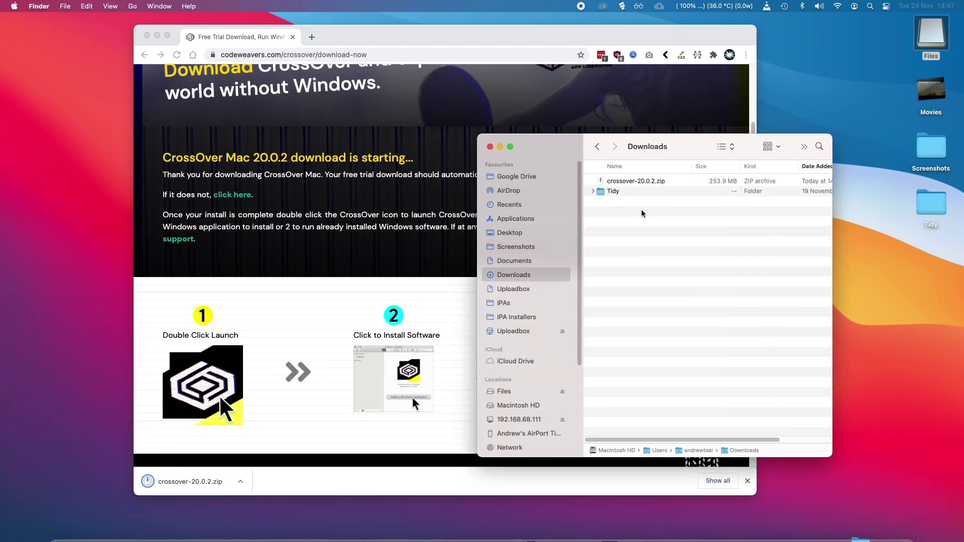
double_click(634, 182)
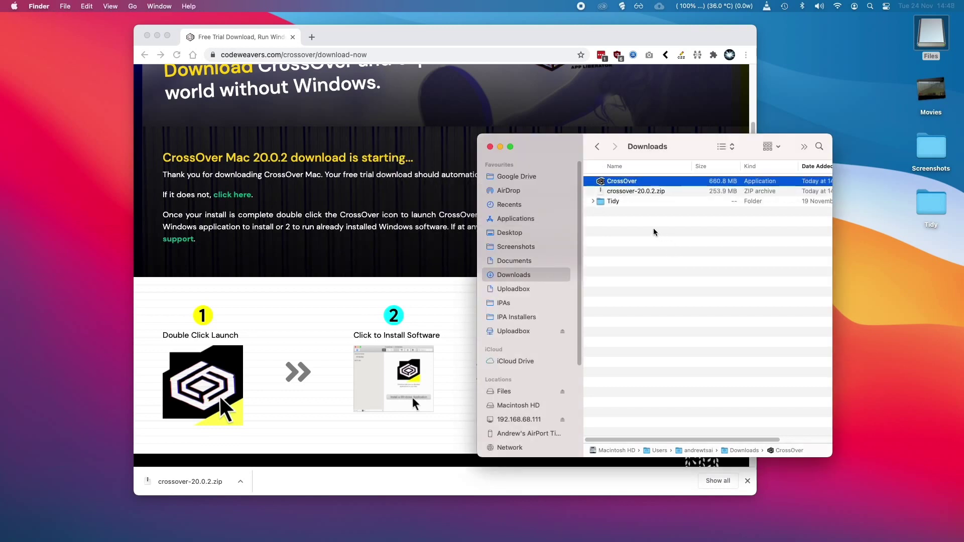
drag(644, 185, 634, 343)
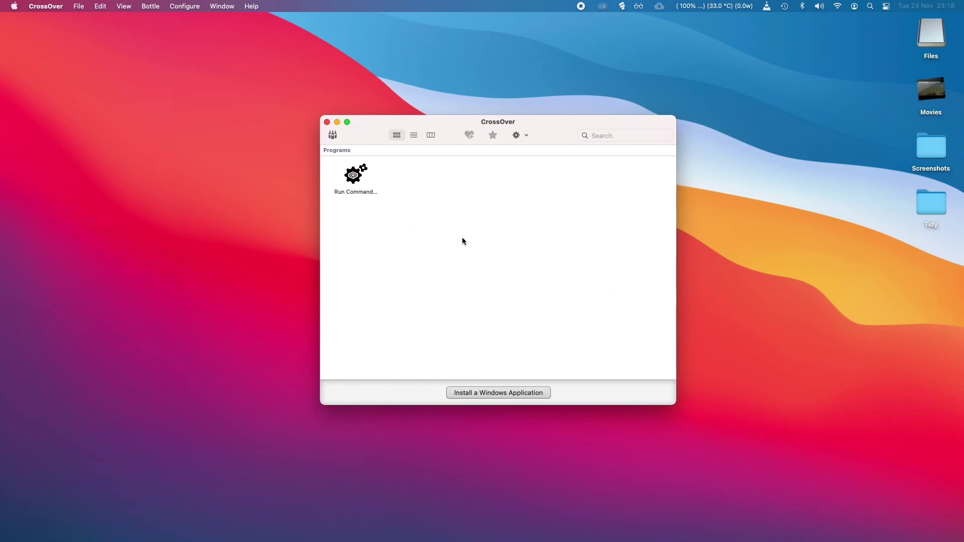
Search for Steam in CrossOver's Software Installer, select it, and continue to the install summary.
click(472, 393)
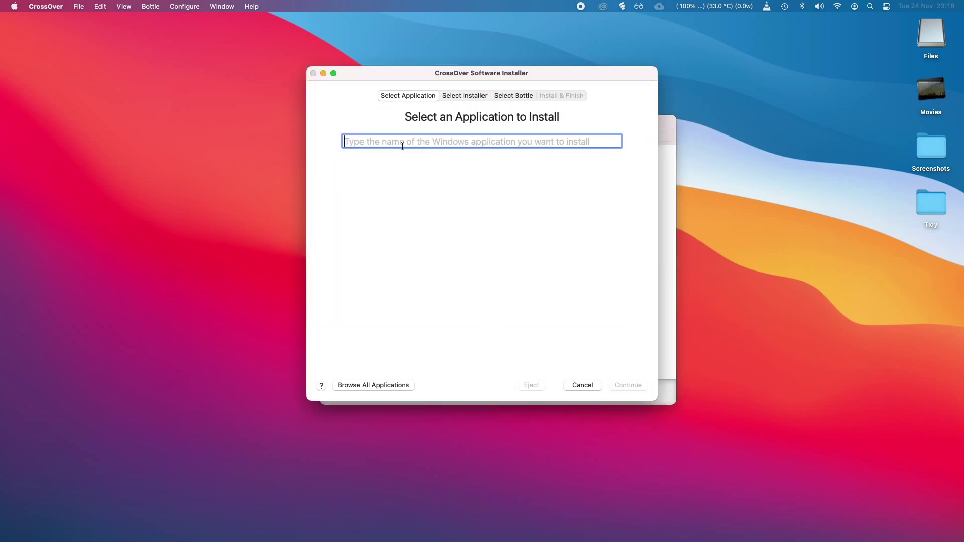
text(Steam)
key(Down)
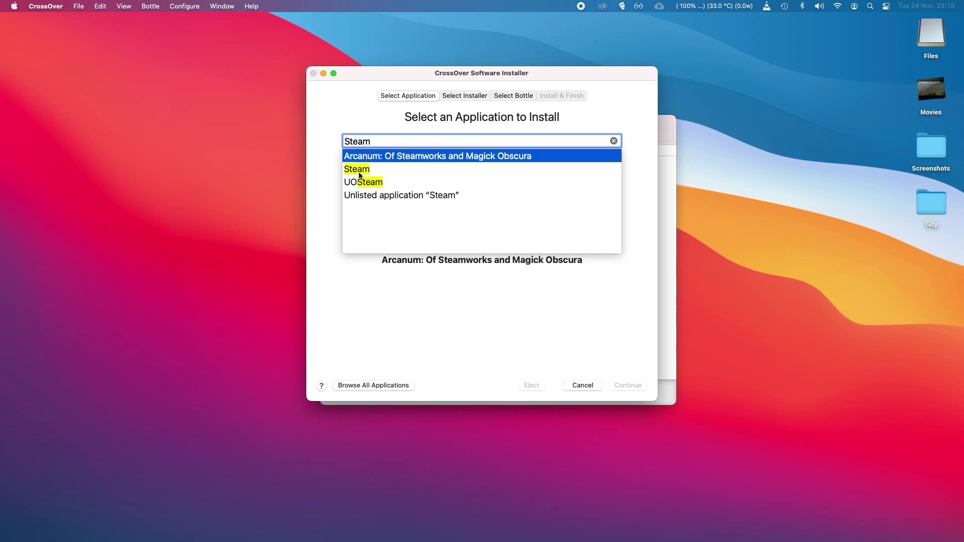
key(Down)
key(Down)
key(Down)
key(Up)
key(Up)
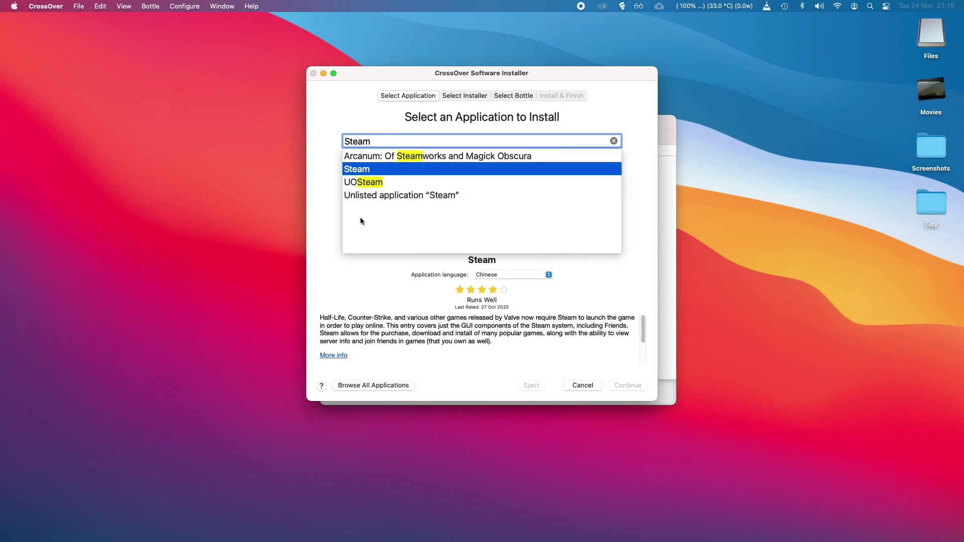
key(Return)
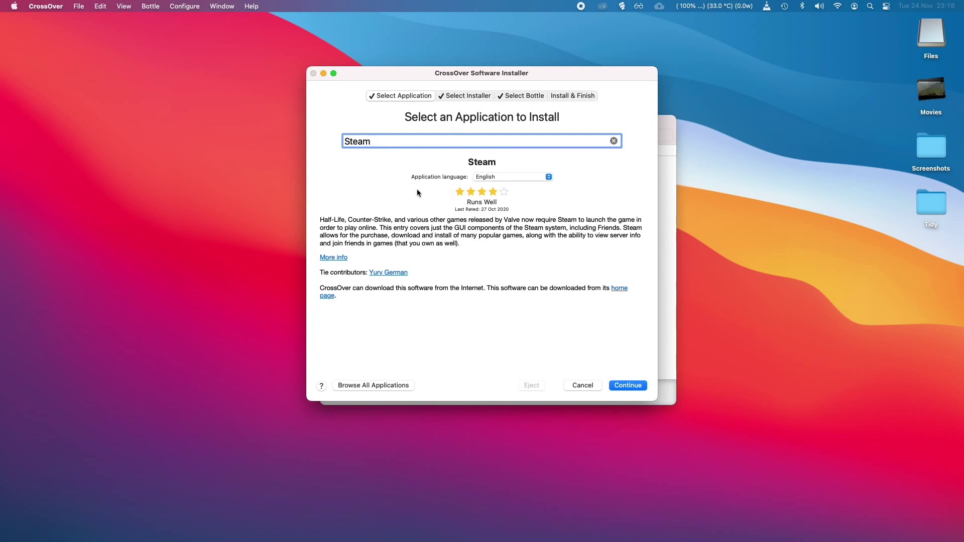
click(631, 387)
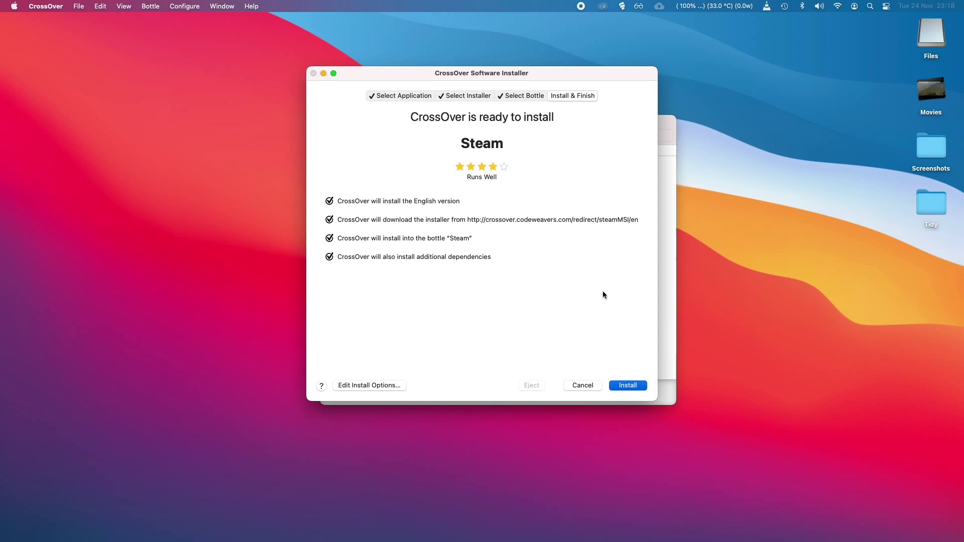
Install Steam into C:\Games\Steam\ through its setup wizard, let it update, then close the installer.
click(624, 385)
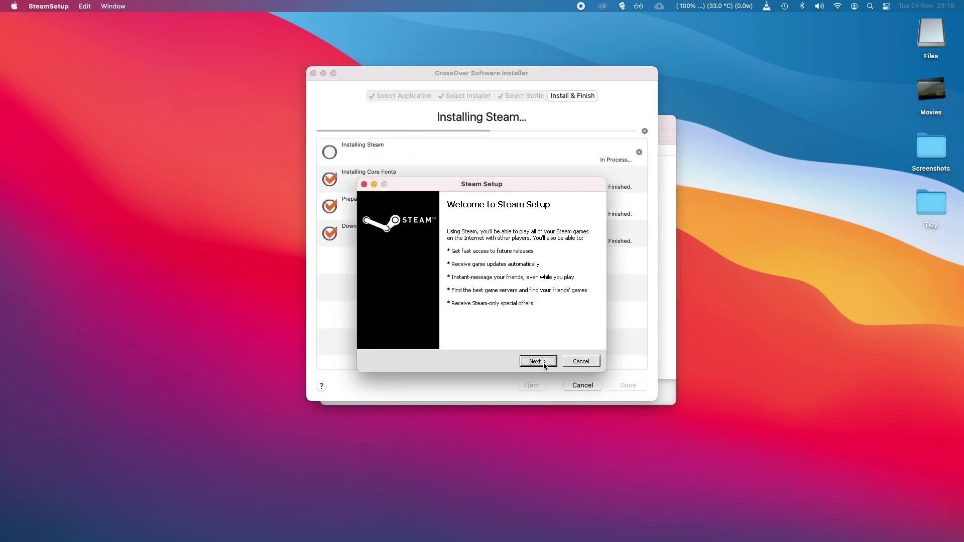
click(544, 365)
click(537, 363)
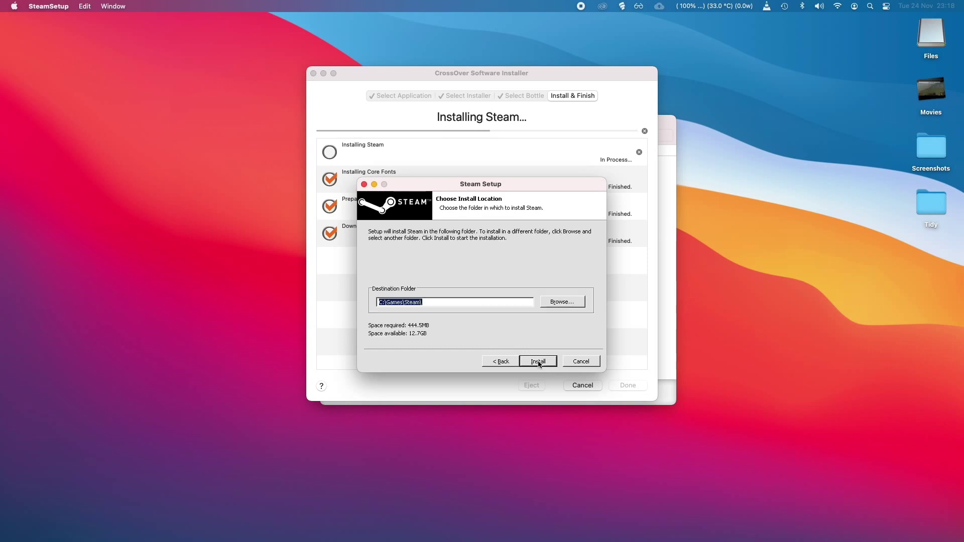
click(539, 364)
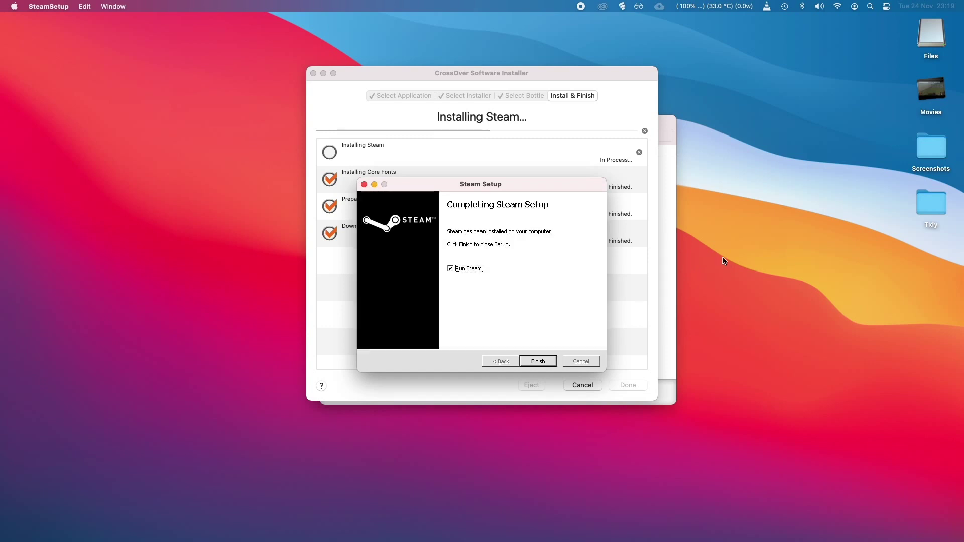
click(542, 364)
click(542, 362)
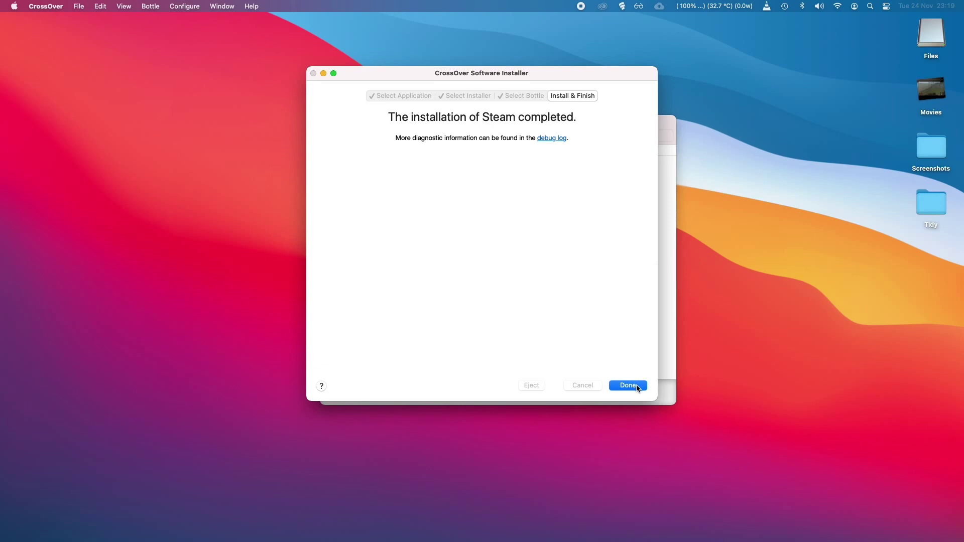
click(634, 386)
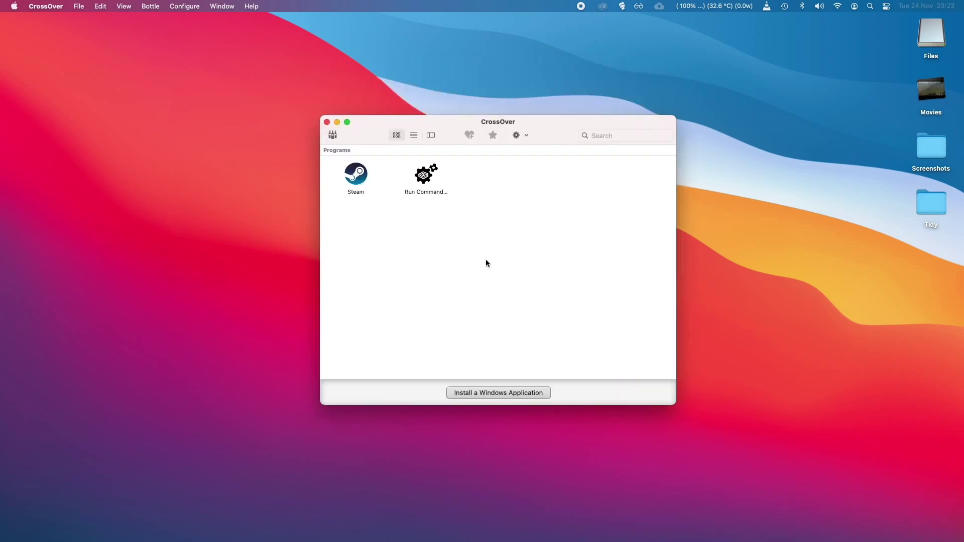
Launch Steam from its bottle in CrossOver's Programs window.
double_click(362, 177)
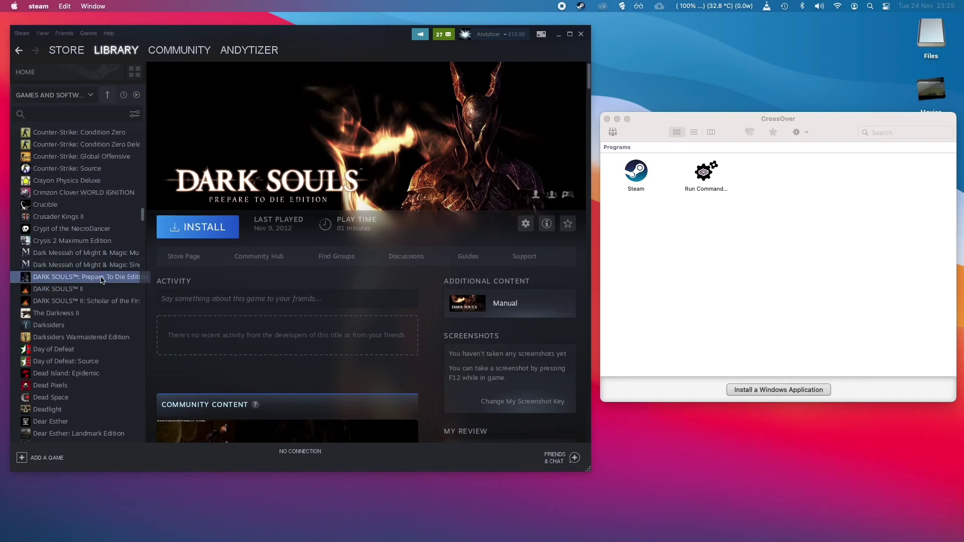
click(659, 252)
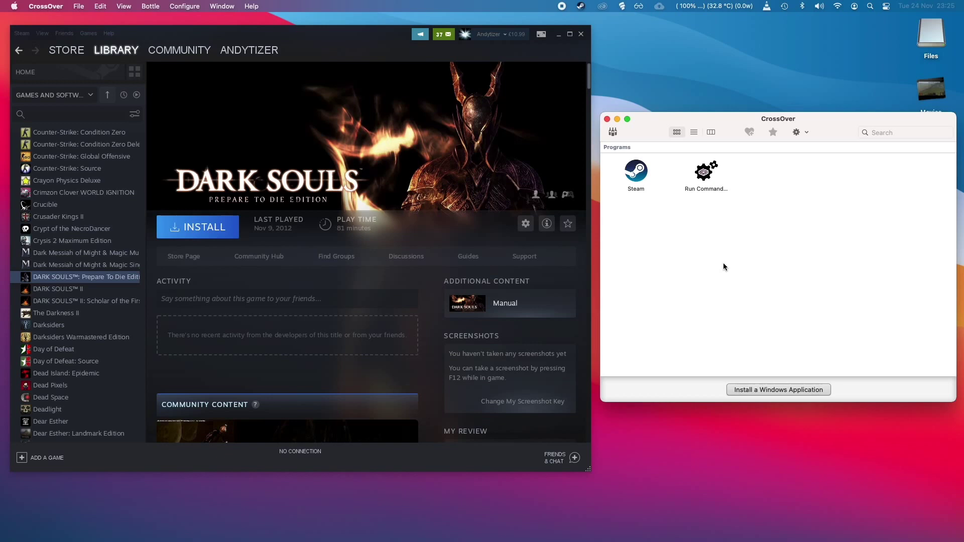
click(752, 392)
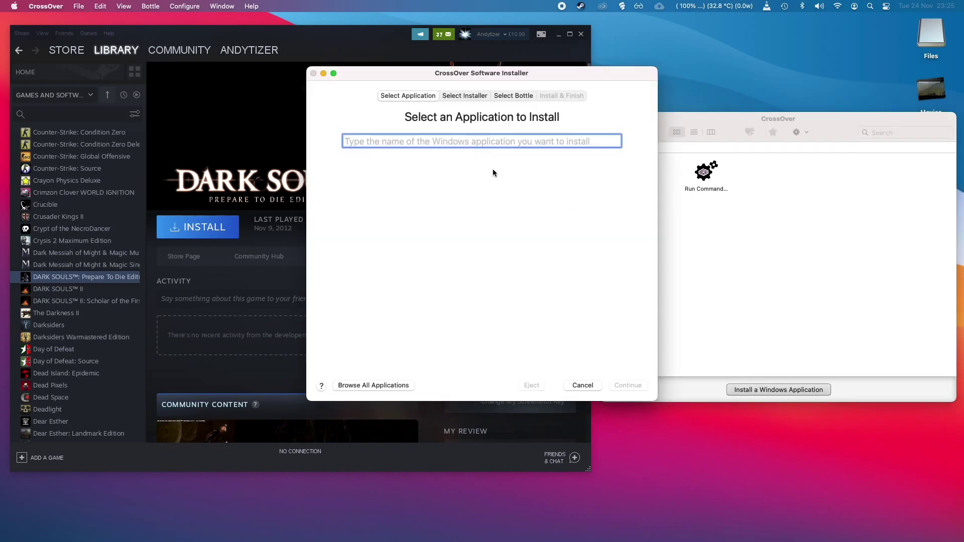
click(460, 96)
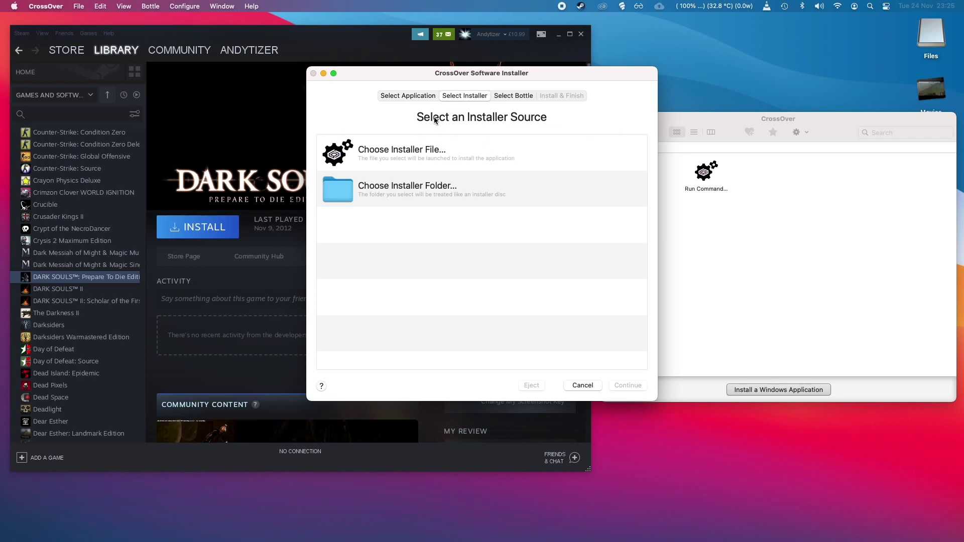
click(412, 98)
key(Escape)
scroll(112, 281, up, 5)
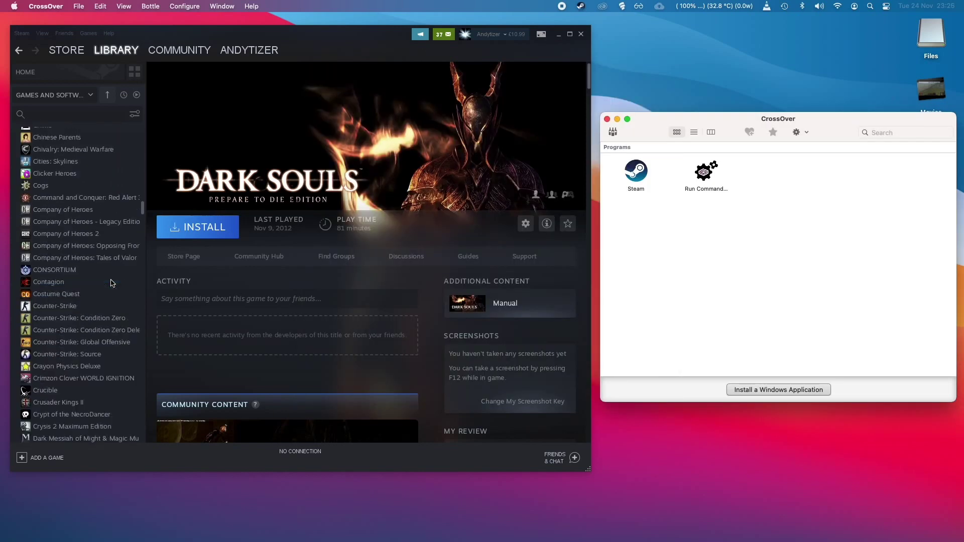
scroll(111, 282, down, 5)
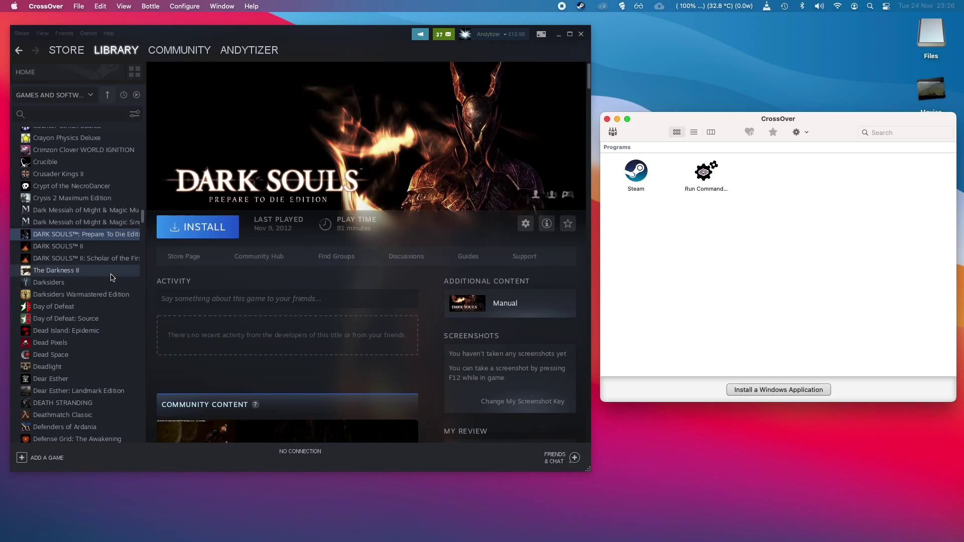
scroll(112, 278, down, 4)
scroll(107, 276, up, 4)
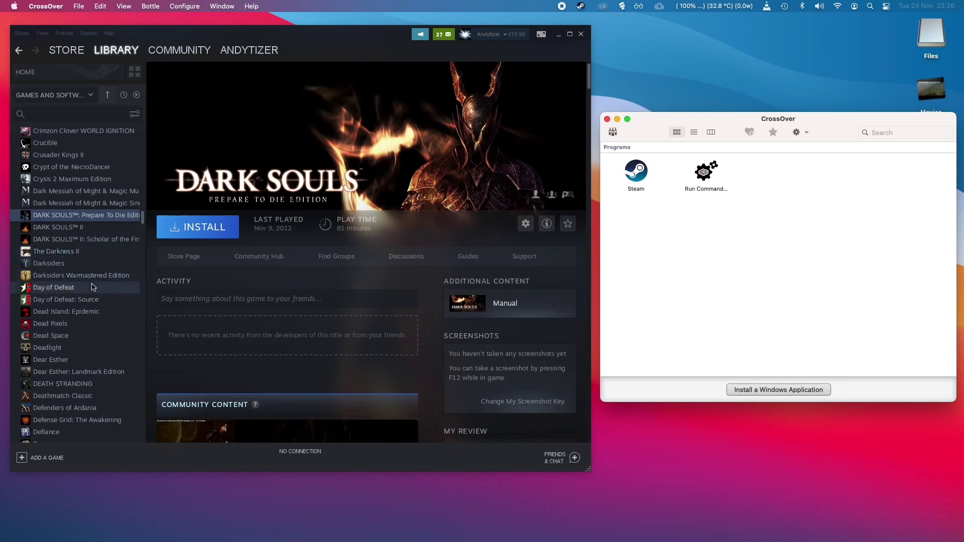
scroll(92, 288, up, 3)
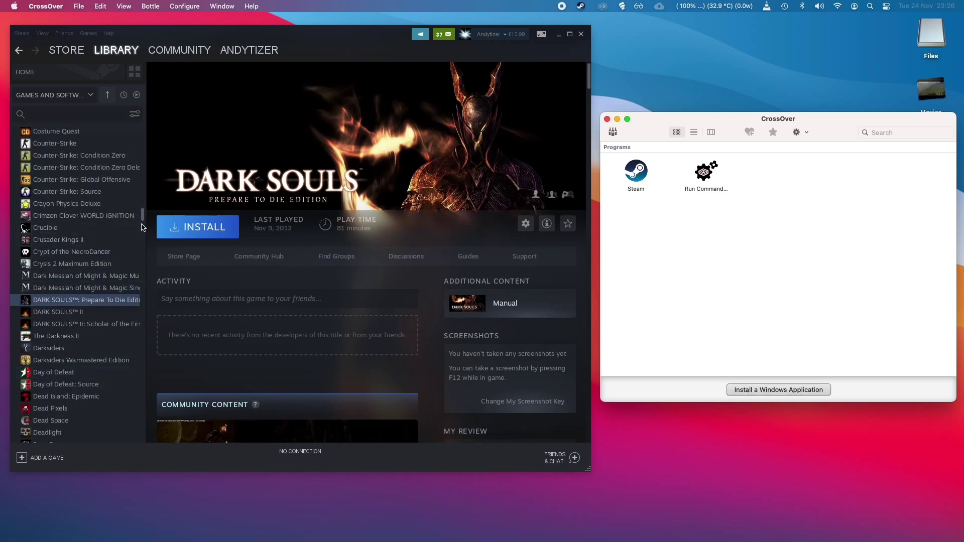
scroll(87, 280, up, 3)
scroll(85, 280, up, 15)
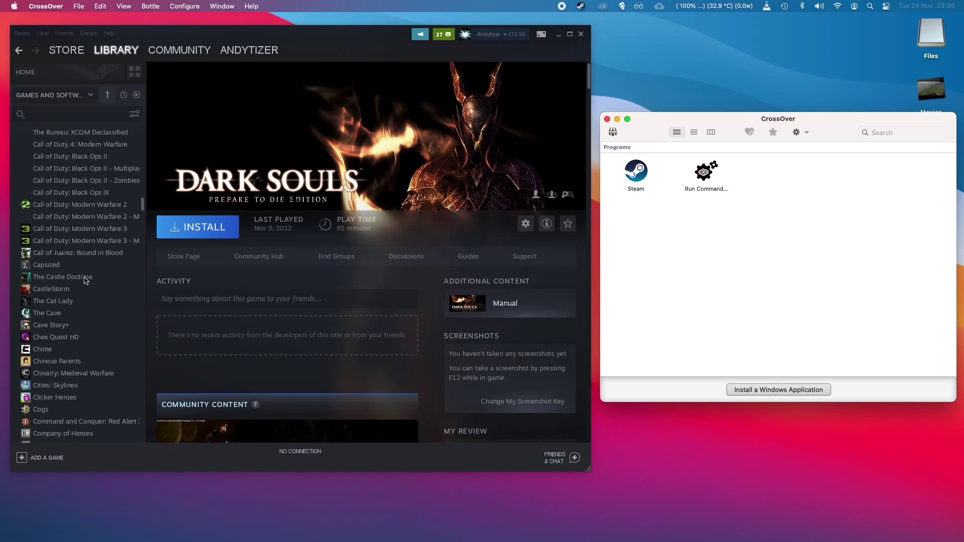
scroll(85, 280, down, 15)
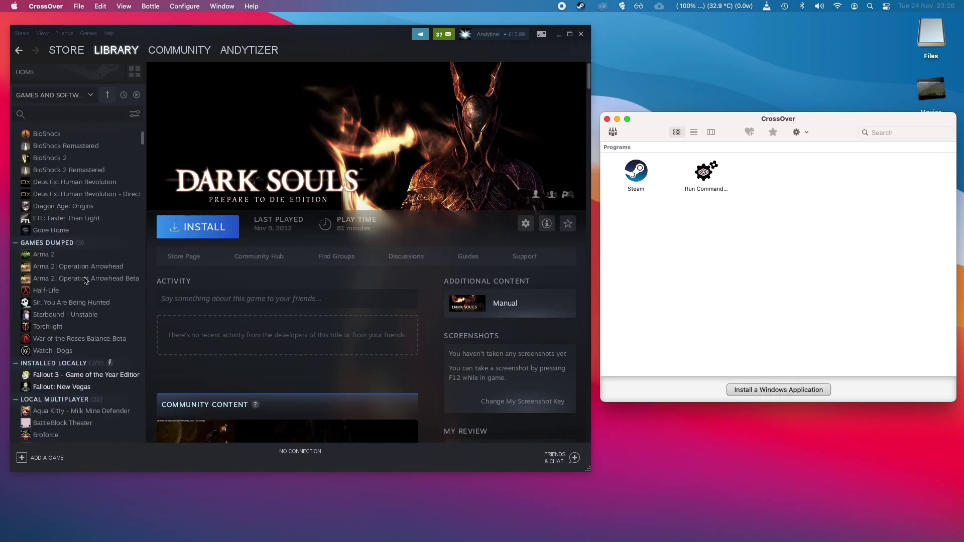
scroll(84, 281, up, 10)
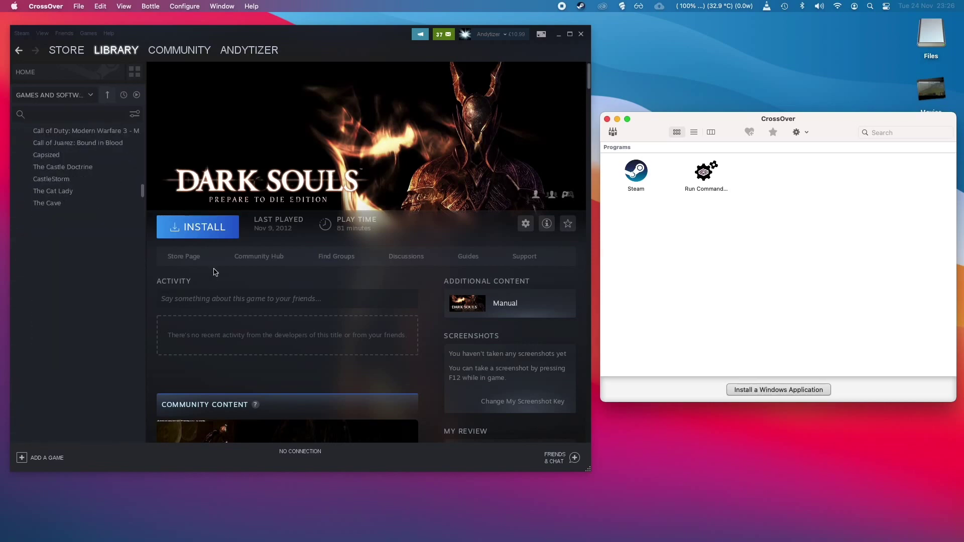